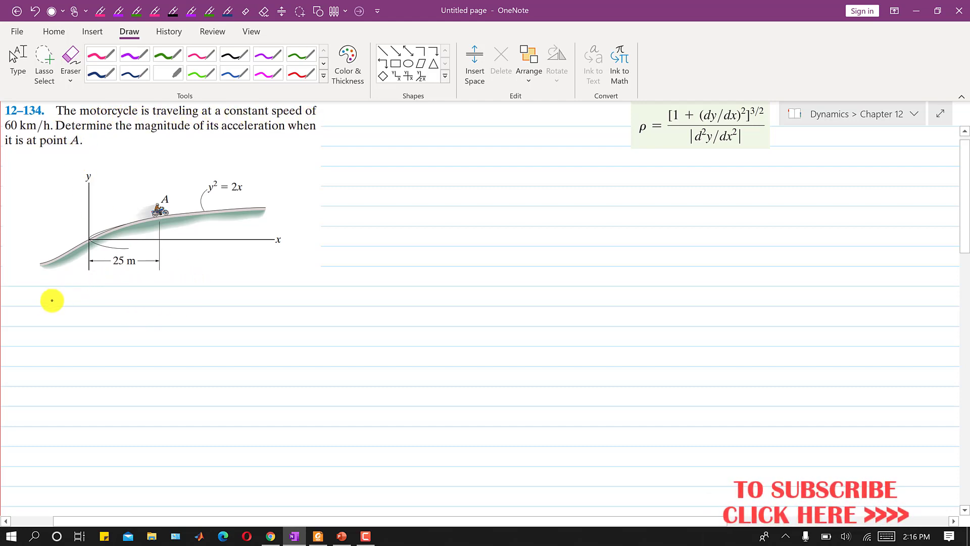
Step: Write v = 60 km/hr × 1000m/1km × 1hr/3600 below the figure
{"action": "left_click_drag", "start_coordinate": [62, 300], "coordinate": [65, 297]}
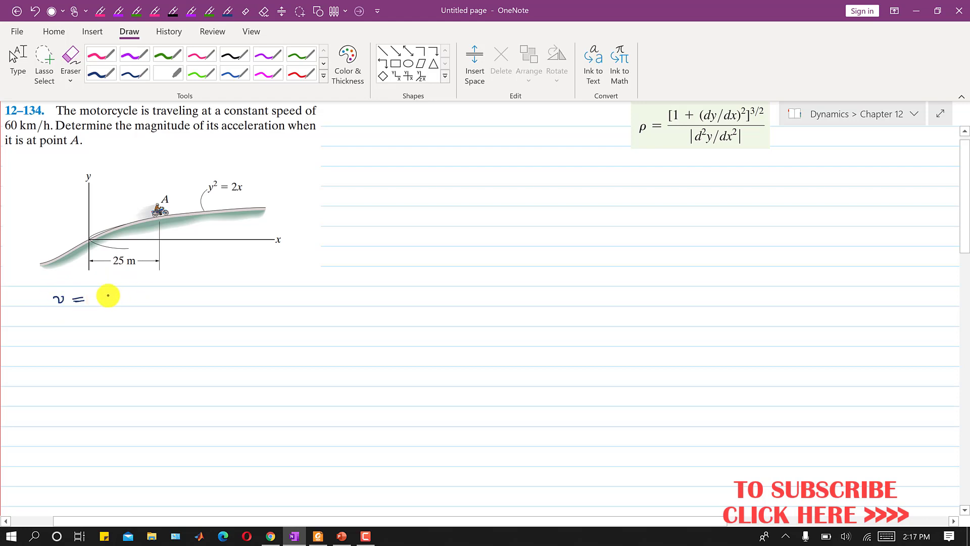
{"action": "mouse_move", "coordinate": [108, 291]}
{"action": "left_mouse_down"}
{"action": "mouse_move", "coordinate": [104, 299]}
{"action": "mouse_move", "coordinate": [148, 298]}
{"action": "left_mouse_up"}
{"action": "left_click_drag", "start_coordinate": [125, 305], "coordinate": [150, 305]}
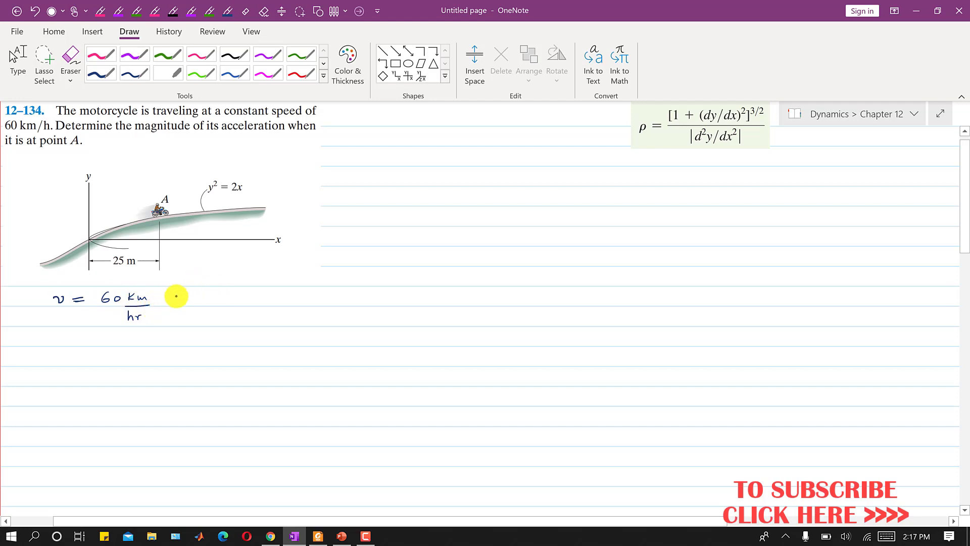
{"action": "left_click_drag", "start_coordinate": [157, 299], "coordinate": [164, 305]}
{"action": "mouse_move", "coordinate": [164, 299]}
{"action": "left_mouse_down"}
{"action": "mouse_move", "coordinate": [202, 308]}
{"action": "mouse_move", "coordinate": [208, 315]}
{"action": "mouse_move", "coordinate": [193, 322]}
{"action": "mouse_move", "coordinate": [210, 319]}
{"action": "mouse_move", "coordinate": [191, 295]}
{"action": "mouse_move", "coordinate": [237, 306]}
{"action": "left_mouse_up"}
{"action": "left_click_drag", "start_coordinate": [237, 301], "coordinate": [256, 301]}
{"action": "mouse_move", "coordinate": [260, 292]}
{"action": "left_mouse_down"}
{"action": "mouse_move", "coordinate": [282, 304]}
{"action": "mouse_move", "coordinate": [259, 321]}
{"action": "left_mouse_up"}
{"action": "left_click_drag", "start_coordinate": [264, 317], "coordinate": [278, 317]}
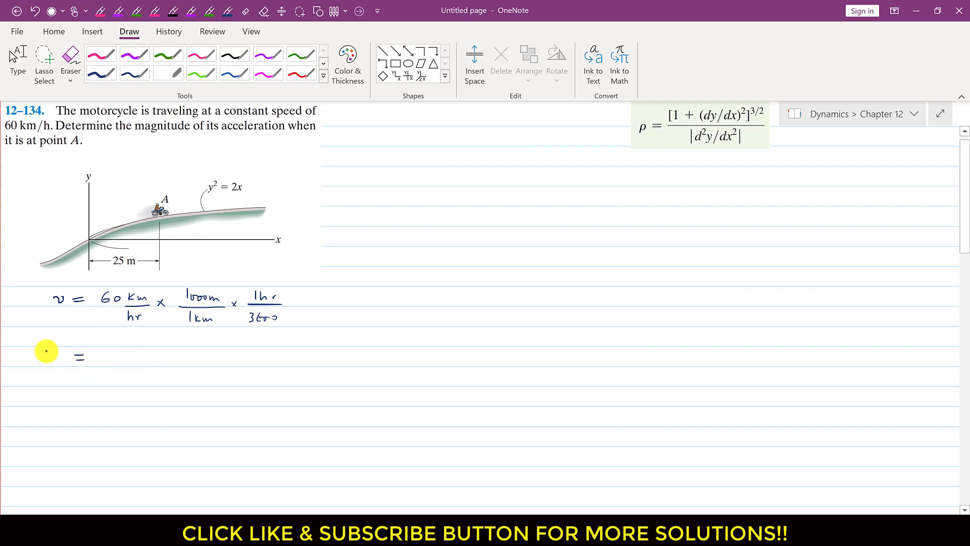
Step: Write the converted speed v = 16.667 m/sec on the next line
{"action": "left_click_drag", "start_coordinate": [47, 348], "coordinate": [57, 349]}
{"action": "left_click", "coordinate": [123, 356]}
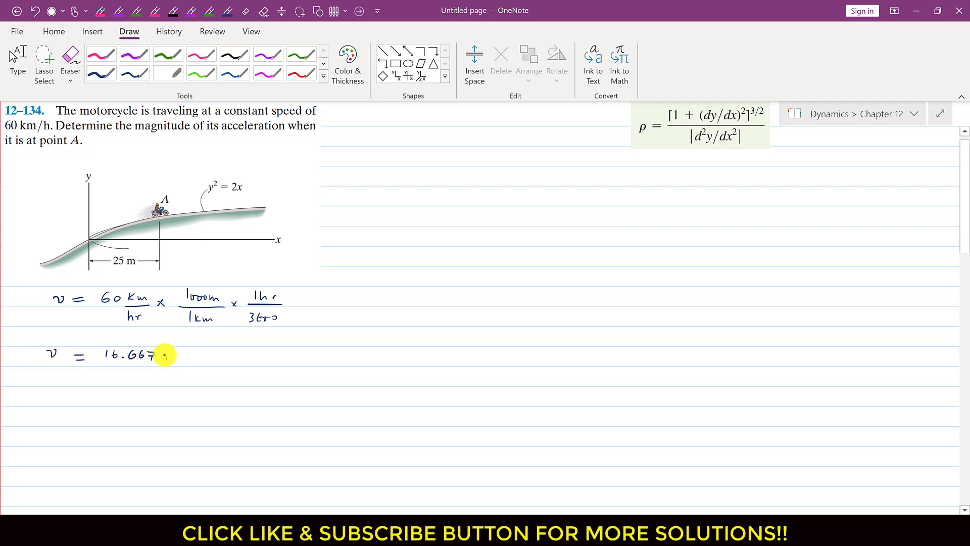
{"action": "left_click_drag", "start_coordinate": [196, 361], "coordinate": [199, 365]}
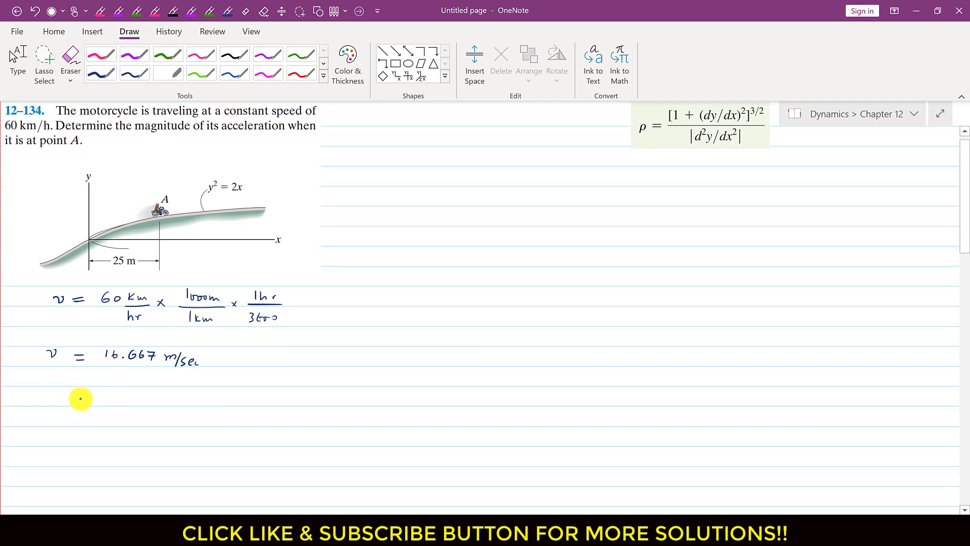
Step: Write the tangential acceleration a_t = v̇ = 0 below the speed
{"action": "mouse_move", "coordinate": [84, 395]}
{"action": "left_mouse_down"}
{"action": "mouse_move", "coordinate": [90, 409]}
{"action": "mouse_move", "coordinate": [105, 398]}
{"action": "left_mouse_up"}
{"action": "left_click_drag", "start_coordinate": [99, 403], "coordinate": [123, 395]}
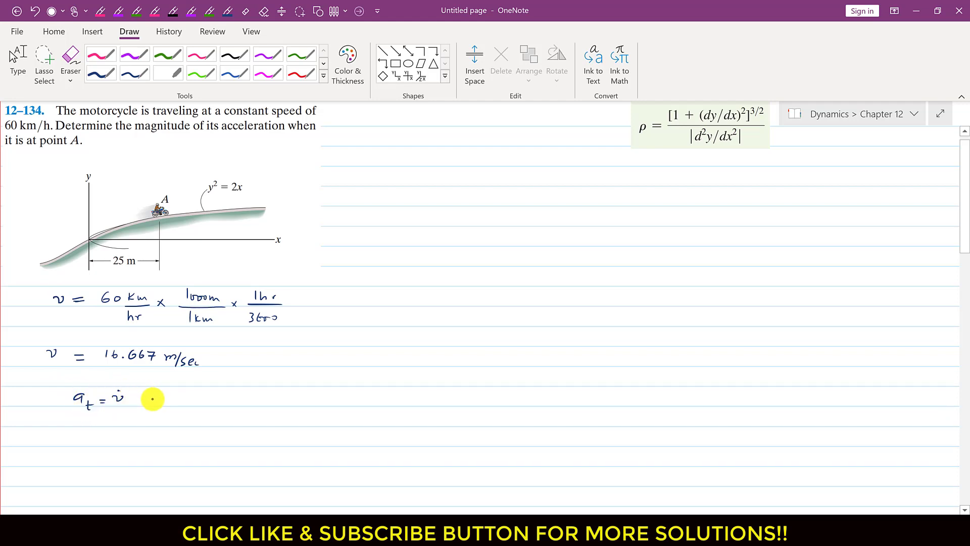
{"action": "left_click", "coordinate": [131, 398]}
{"action": "left_click_drag", "start_coordinate": [154, 396], "coordinate": [154, 396]}
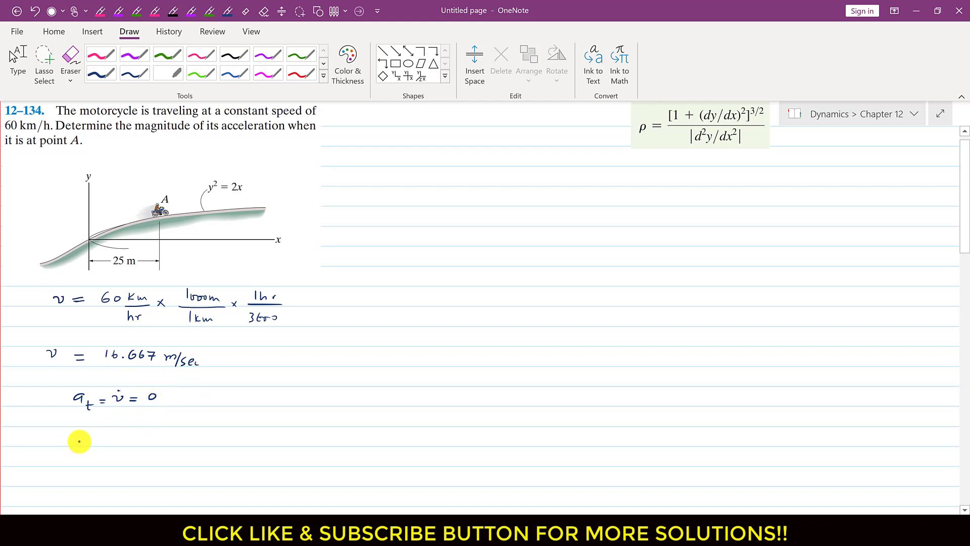
Step: Write the normal acceleration a_n = v²/ρ beneath it
{"action": "left_click_drag", "start_coordinate": [79, 447], "coordinate": [97, 439]}
{"action": "left_click_drag", "start_coordinate": [88, 444], "coordinate": [129, 435]}
{"action": "mouse_move", "coordinate": [127, 430]}
{"action": "left_mouse_down"}
{"action": "mouse_move", "coordinate": [130, 445]}
{"action": "mouse_move", "coordinate": [115, 462]}
{"action": "left_mouse_up"}
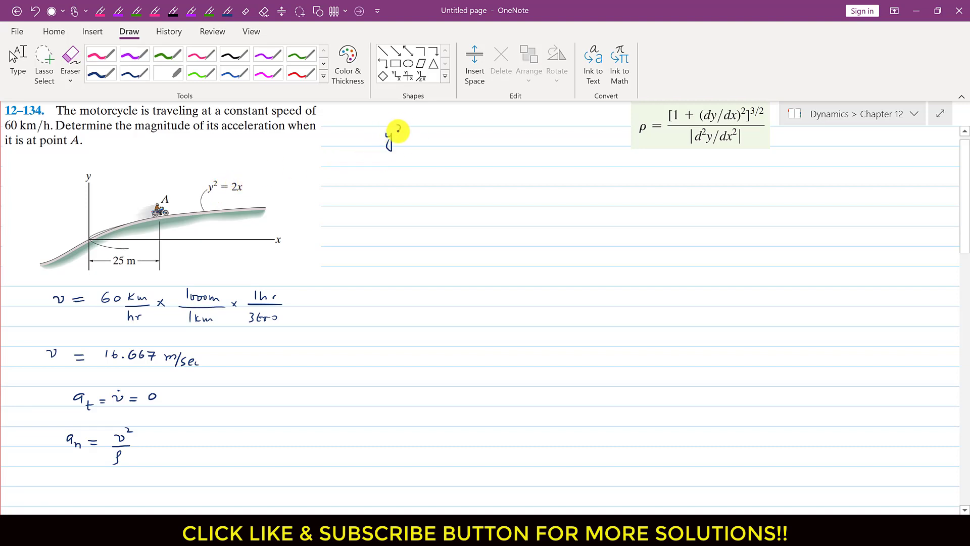
Step: Write y² = 2x beside the figure and draw an arrow toward the ρ formula
{"action": "left_click_drag", "start_coordinate": [397, 126], "coordinate": [404, 131]}
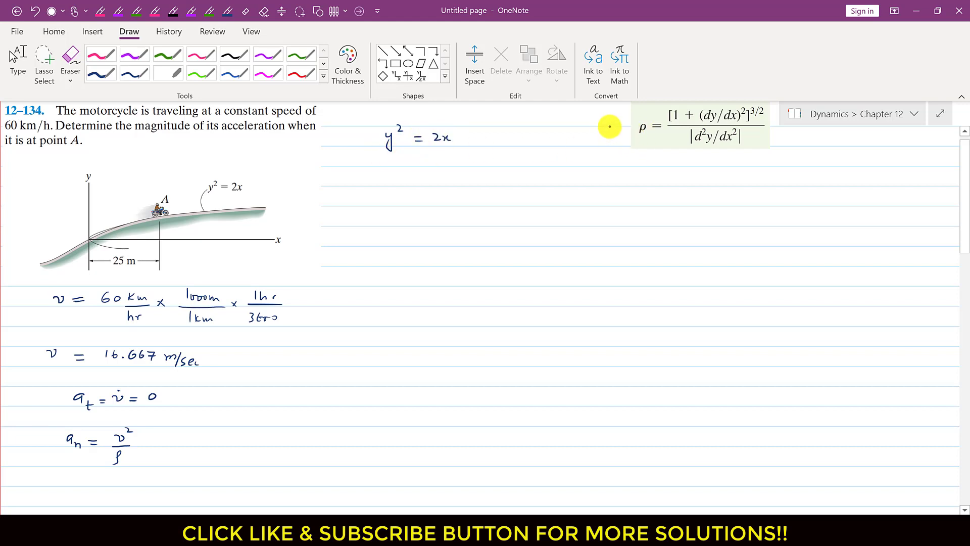
{"action": "left_click_drag", "start_coordinate": [610, 131], "coordinate": [625, 130]}
{"action": "left_click_drag", "start_coordinate": [620, 122], "coordinate": [623, 134]}
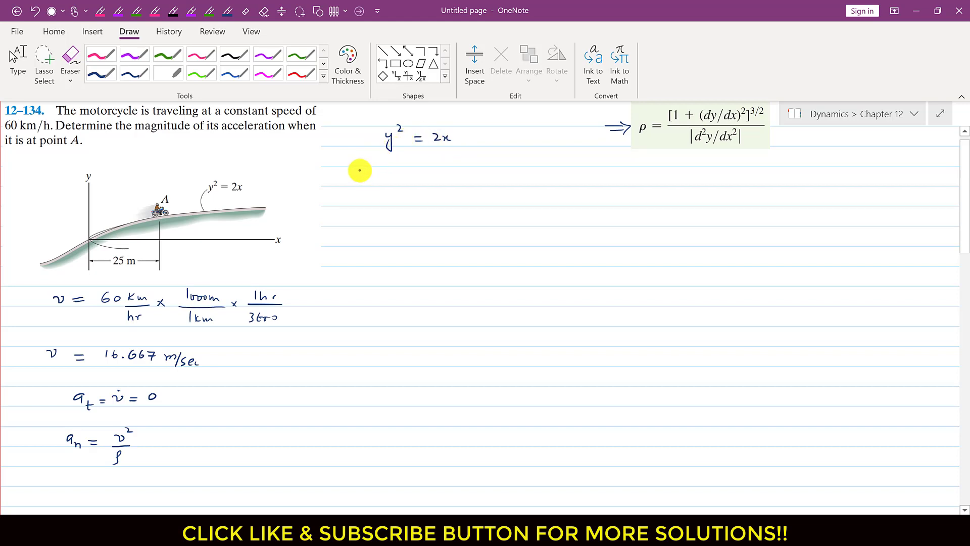
Step: Differentiate to 2y dy/dx = 2 and 2y ẏ = 2 on the lines below
{"action": "left_click_drag", "start_coordinate": [368, 173], "coordinate": [372, 187]}
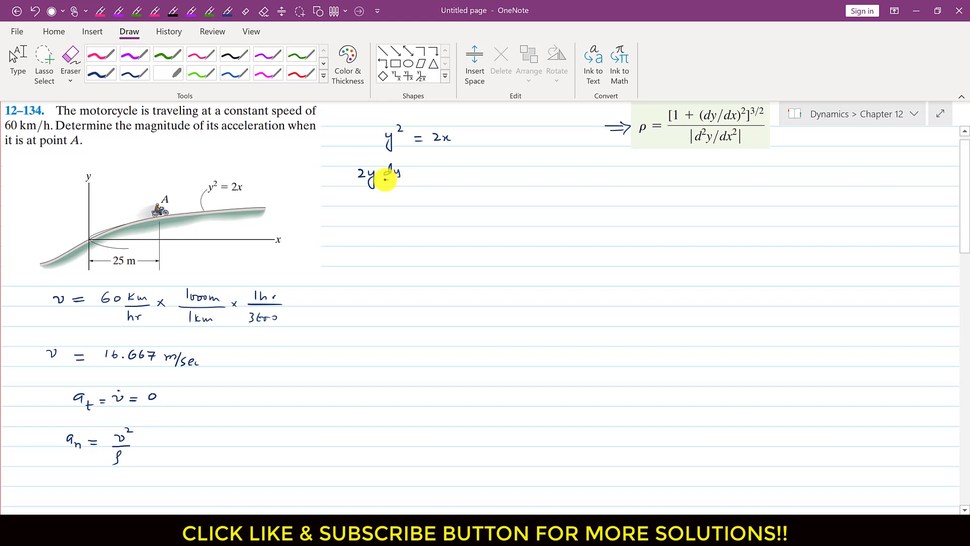
{"action": "left_click_drag", "start_coordinate": [385, 179], "coordinate": [423, 176]}
{"action": "left_click_drag", "start_coordinate": [415, 180], "coordinate": [423, 180]}
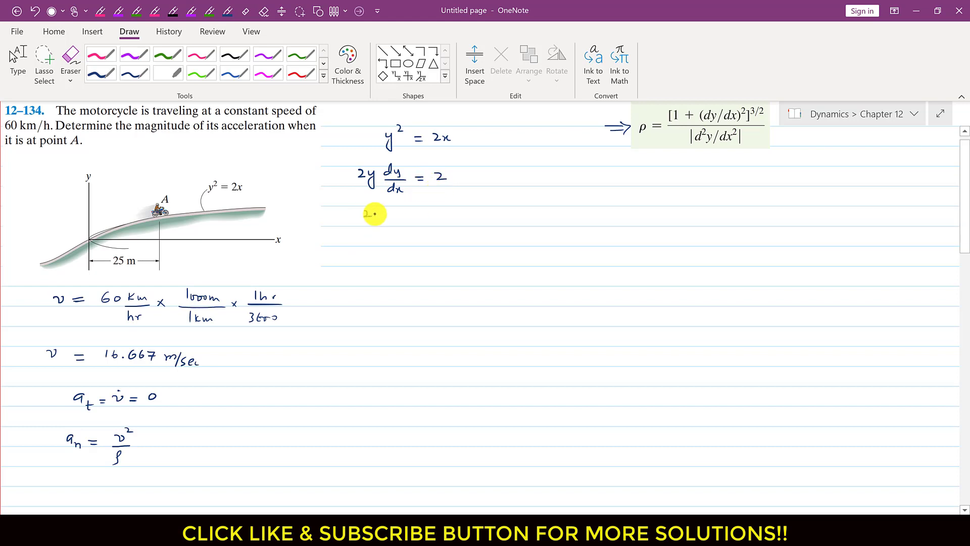
{"action": "mouse_move", "coordinate": [375, 212]}
{"action": "left_mouse_down"}
{"action": "mouse_move", "coordinate": [380, 231]}
{"action": "mouse_move", "coordinate": [502, 210]}
{"action": "mouse_move", "coordinate": [506, 221]}
{"action": "left_mouse_up"}
{"action": "left_click", "coordinate": [397, 204]}
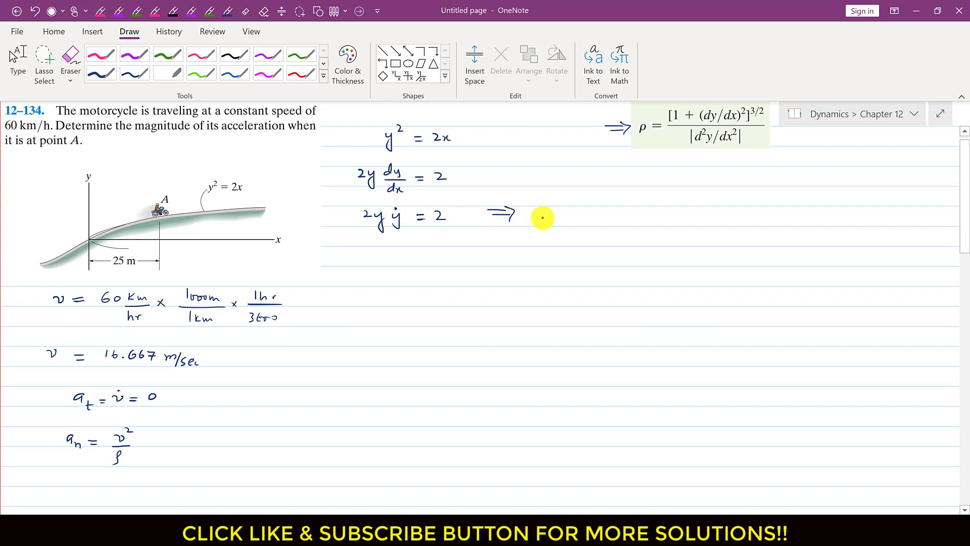
Step: Write ẏ = dy/dx = 2/2y after the arrow
{"action": "left_click", "coordinate": [563, 204]}
{"action": "mouse_move", "coordinate": [563, 212]}
{"action": "left_mouse_down"}
{"action": "mouse_move", "coordinate": [566, 220]}
{"action": "mouse_move", "coordinate": [591, 210]}
{"action": "left_mouse_up"}
{"action": "left_click_drag", "start_coordinate": [583, 215], "coordinate": [613, 218]}
{"action": "mouse_move", "coordinate": [598, 220]}
{"action": "left_mouse_down"}
{"action": "mouse_move", "coordinate": [618, 218]}
{"action": "mouse_move", "coordinate": [613, 231]}
{"action": "left_mouse_up"}
{"action": "mouse_move", "coordinate": [616, 225]}
{"action": "left_mouse_down"}
{"action": "mouse_move", "coordinate": [622, 230]}
{"action": "mouse_move", "coordinate": [641, 214]}
{"action": "left_mouse_up"}
{"action": "mouse_move", "coordinate": [634, 218]}
{"action": "left_mouse_down"}
{"action": "mouse_move", "coordinate": [697, 218]}
{"action": "mouse_move", "coordinate": [676, 230]}
{"action": "mouse_move", "coordinate": [683, 243]}
{"action": "left_mouse_up"}
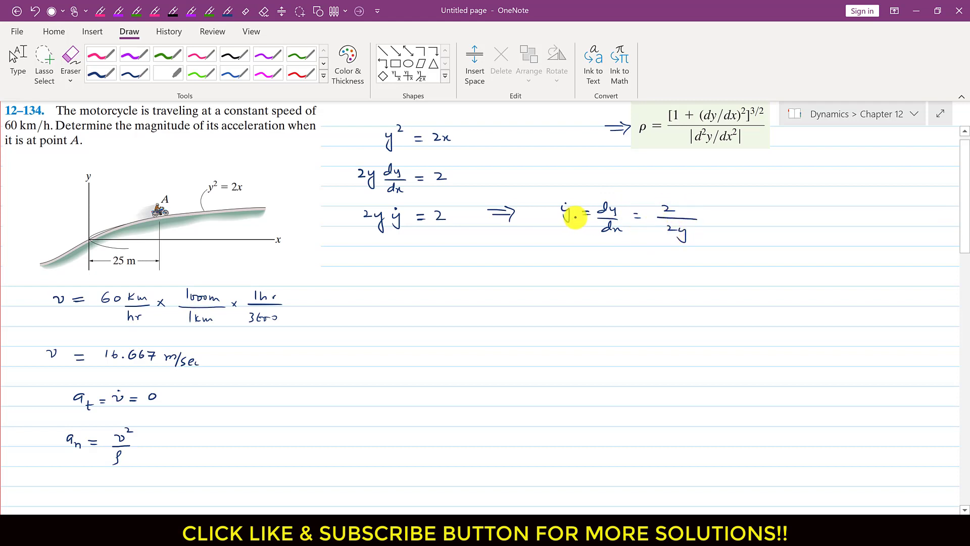
Step: Cancel the 2s to leave 1/y, and write y = √2x beside y² = 2x
{"action": "left_click", "coordinate": [668, 209]}
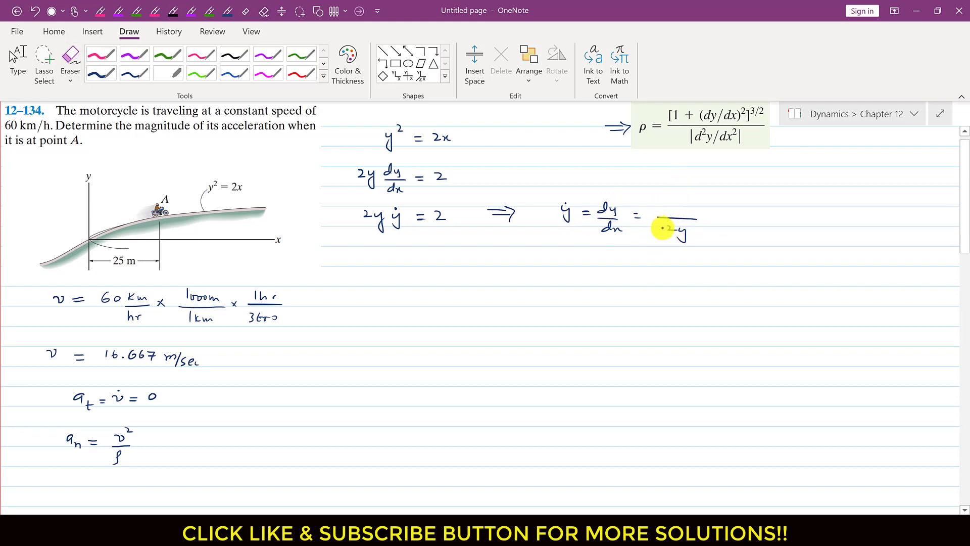
{"action": "left_click", "coordinate": [666, 228]}
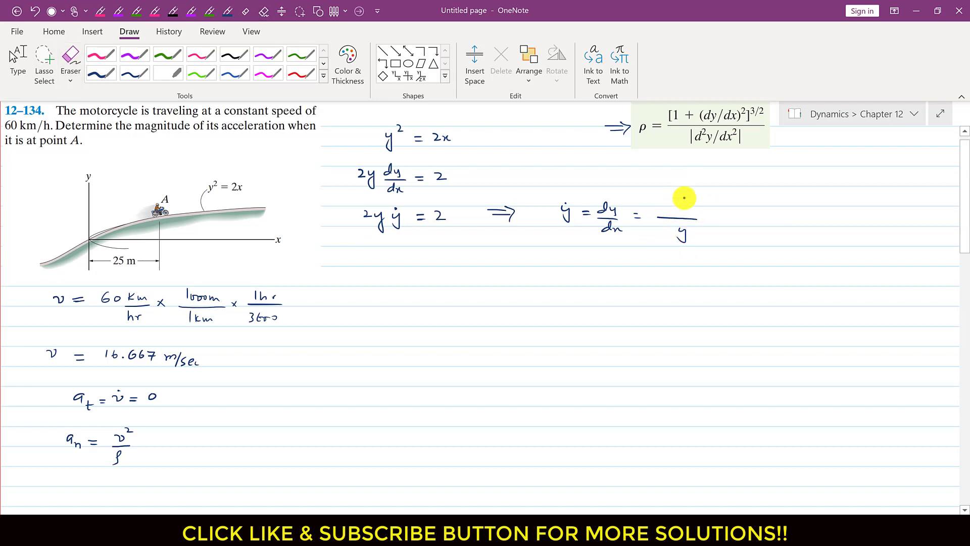
{"action": "left_click_drag", "start_coordinate": [675, 204], "coordinate": [676, 212]}
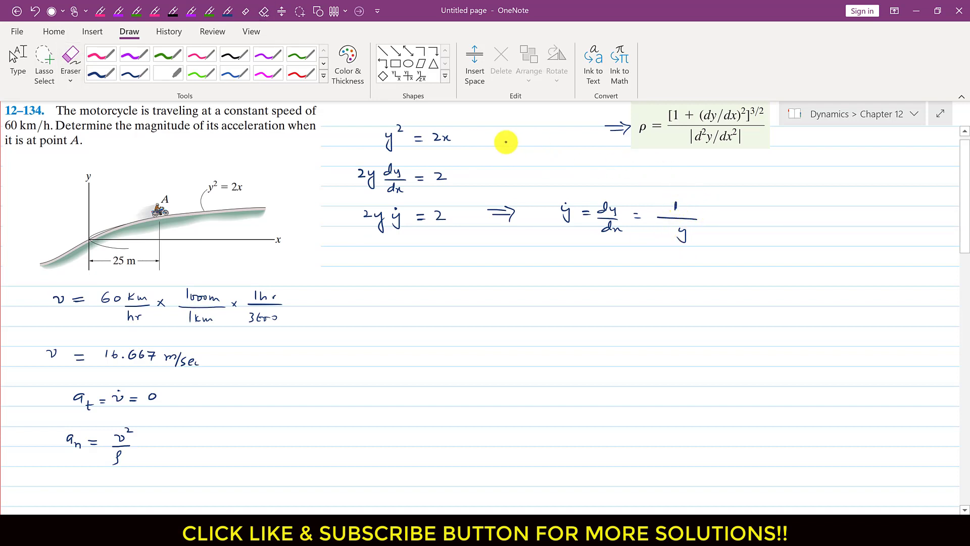
{"action": "mouse_move", "coordinate": [495, 145]}
{"action": "left_mouse_down"}
{"action": "mouse_move", "coordinate": [500, 161]}
{"action": "mouse_move", "coordinate": [518, 150]}
{"action": "left_mouse_up"}
{"action": "mouse_move", "coordinate": [511, 153]}
{"action": "left_mouse_down"}
{"action": "mouse_move", "coordinate": [534, 140]}
{"action": "mouse_move", "coordinate": [556, 145]}
{"action": "left_mouse_up"}
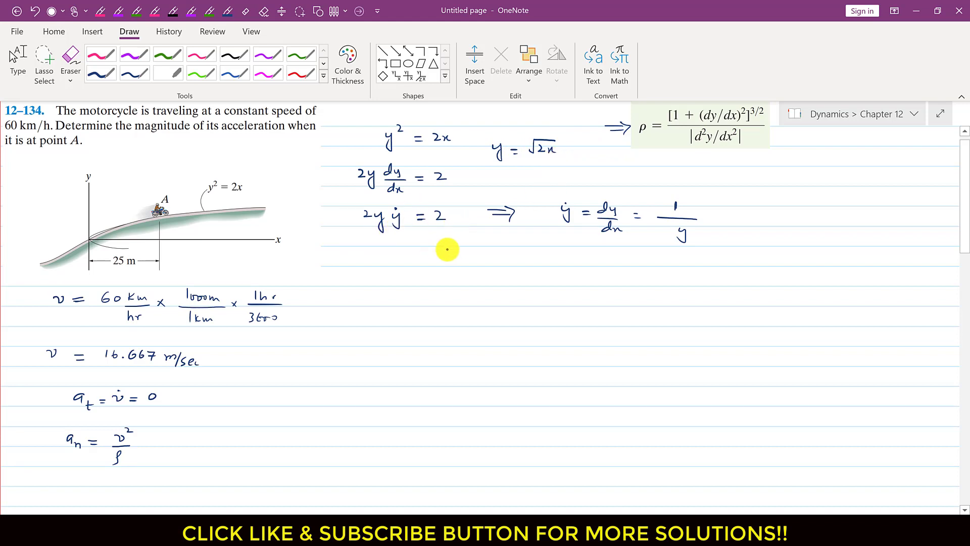
Step: Write the second derivative 2yÿ + 2ẏ² = 0
{"action": "key", "text": "alt+d"}
{"action": "key", "text": "e"}
{"action": "key", "text": "alt+d"}
{"action": "key", "text": "p"}
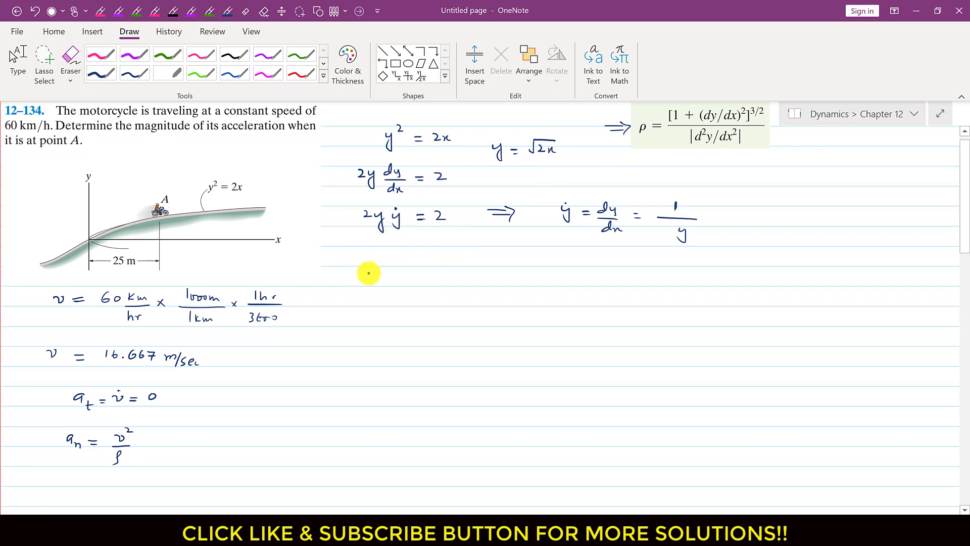
{"action": "mouse_move", "coordinate": [364, 275]}
{"action": "left_mouse_down"}
{"action": "mouse_move", "coordinate": [369, 292]}
{"action": "mouse_move", "coordinate": [379, 281]}
{"action": "mouse_move", "coordinate": [388, 289]}
{"action": "left_mouse_up"}
{"action": "left_click", "coordinate": [385, 270]}
{"action": "left_click", "coordinate": [389, 271]}
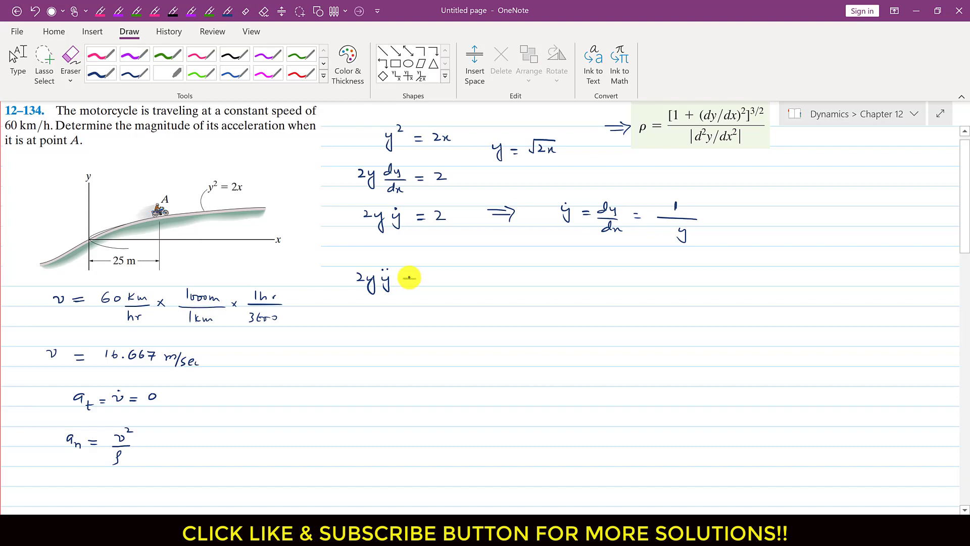
{"action": "mouse_move", "coordinate": [409, 270]}
{"action": "left_mouse_down"}
{"action": "mouse_move", "coordinate": [409, 285]}
{"action": "mouse_move", "coordinate": [425, 281]}
{"action": "mouse_move", "coordinate": [429, 292]}
{"action": "left_mouse_up"}
{"action": "left_click", "coordinate": [429, 271]}
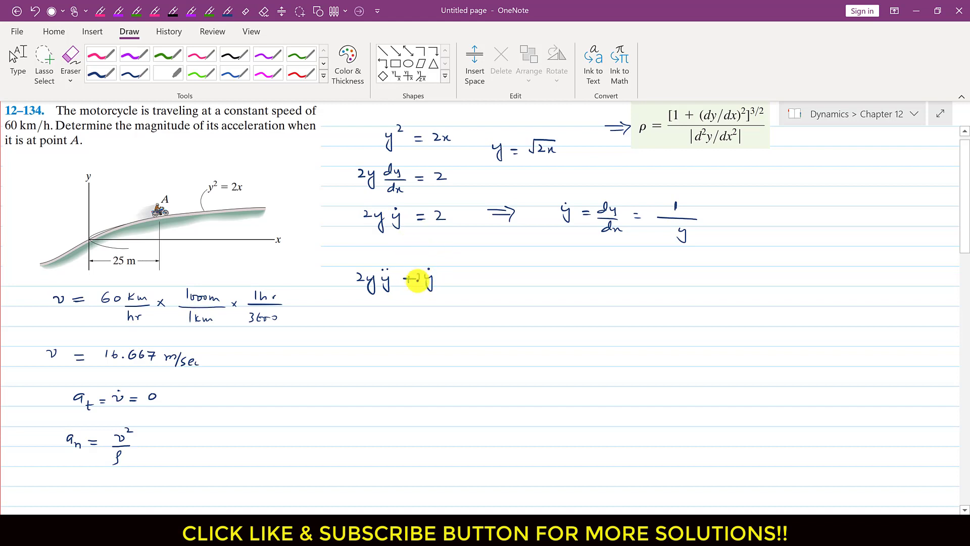
{"action": "left_click", "coordinate": [434, 268]}
{"action": "left_click_drag", "start_coordinate": [435, 263], "coordinate": [441, 268]}
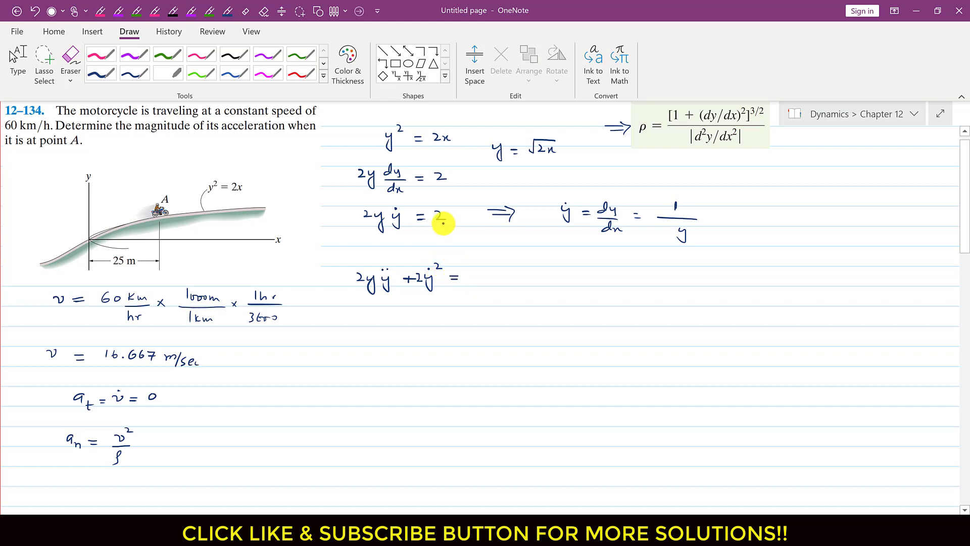
{"action": "left_click_drag", "start_coordinate": [475, 273], "coordinate": [473, 273]}
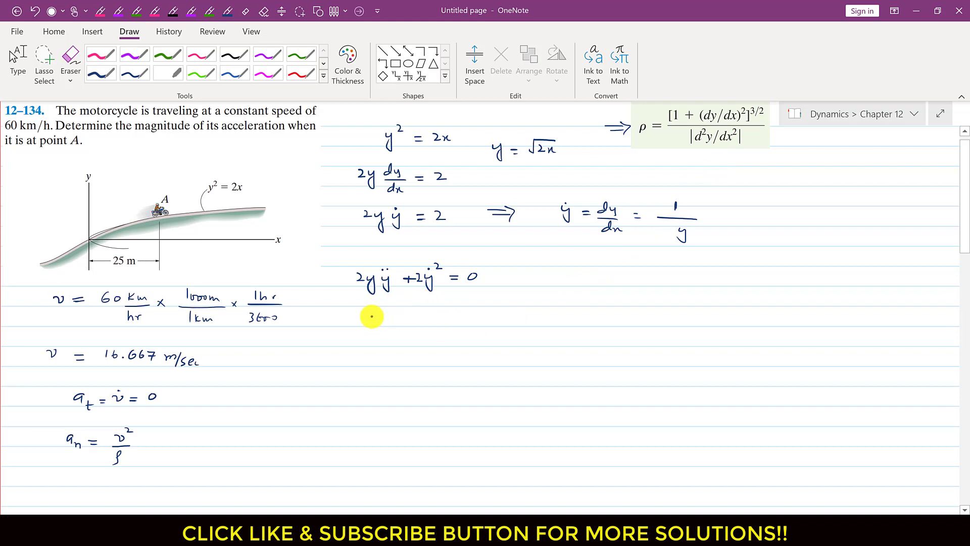
Step: Rearrange to 2yÿ = −2ẏ², cancel the 2s, and write ÿ = −ẏ²/y
{"action": "mouse_move", "coordinate": [374, 318]}
{"action": "left_mouse_down"}
{"action": "mouse_move", "coordinate": [400, 319]}
{"action": "mouse_move", "coordinate": [408, 328]}
{"action": "mouse_move", "coordinate": [405, 313]}
{"action": "mouse_move", "coordinate": [474, 326]}
{"action": "mouse_move", "coordinate": [474, 308]}
{"action": "mouse_move", "coordinate": [485, 313]}
{"action": "mouse_move", "coordinate": [460, 308]}
{"action": "mouse_move", "coordinate": [380, 313]}
{"action": "left_mouse_up"}
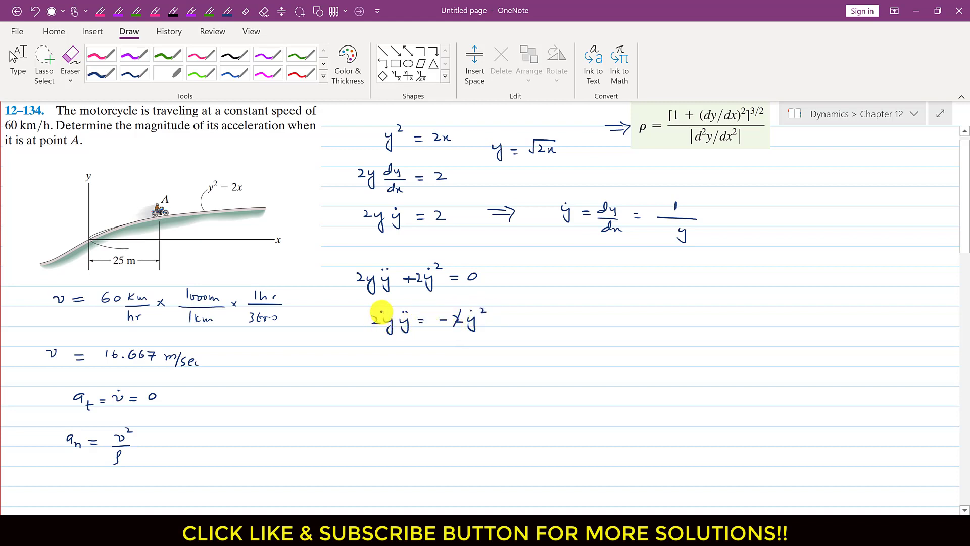
{"action": "mouse_move", "coordinate": [400, 357]}
{"action": "left_mouse_down"}
{"action": "mouse_move", "coordinate": [398, 371]}
{"action": "mouse_move", "coordinate": [422, 359]}
{"action": "left_mouse_up"}
{"action": "left_click", "coordinate": [397, 357]}
{"action": "left_click", "coordinate": [401, 356]}
{"action": "left_click_drag", "start_coordinate": [413, 366], "coordinate": [423, 365]}
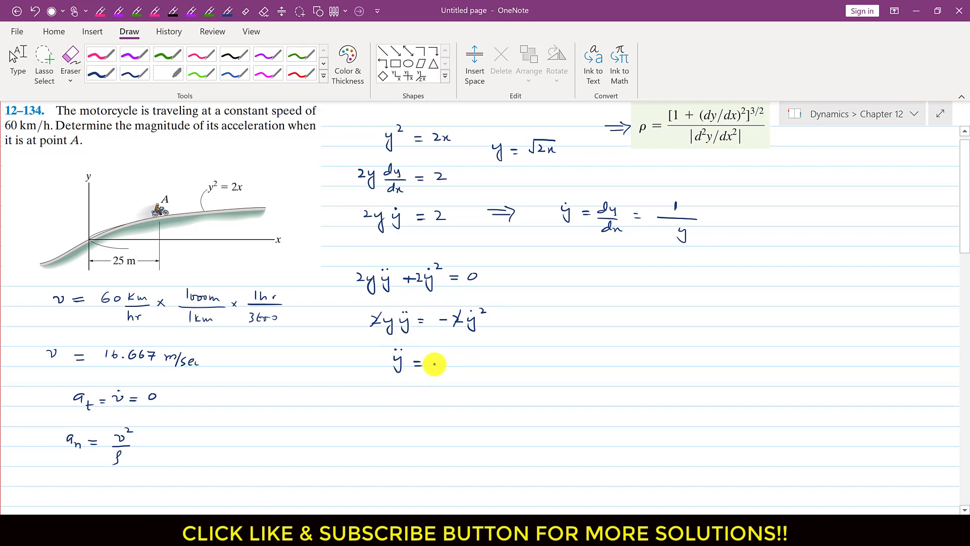
{"action": "left_click", "coordinate": [468, 351]}
{"action": "left_click_drag", "start_coordinate": [481, 348], "coordinate": [491, 373]}
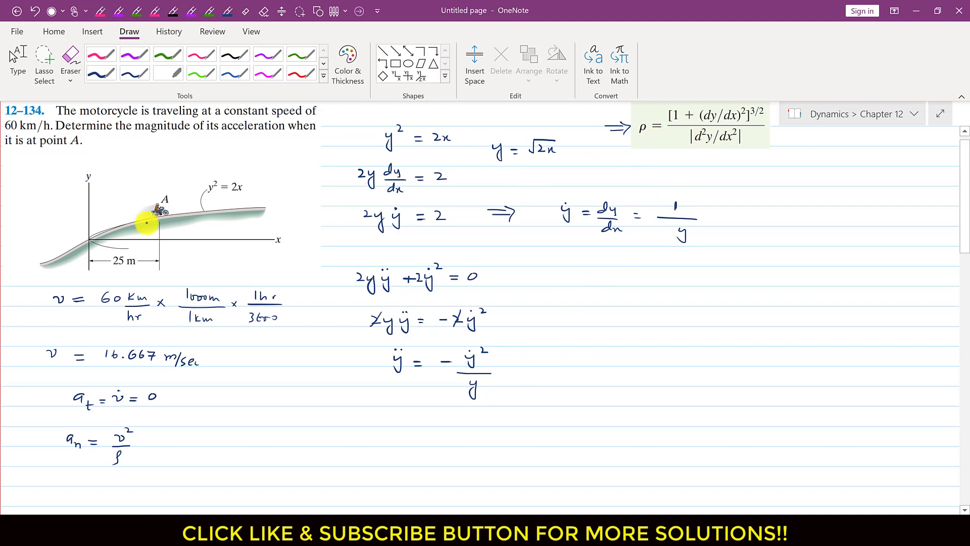
Step: Circle the 25 m distance, box y = √2x, and write y = √2(25)
{"action": "mouse_move", "coordinate": [123, 247]}
{"action": "left_mouse_down"}
{"action": "mouse_move", "coordinate": [106, 255]}
{"action": "mouse_move", "coordinate": [117, 275]}
{"action": "mouse_move", "coordinate": [139, 263]}
{"action": "mouse_move", "coordinate": [119, 248]}
{"action": "left_mouse_up"}
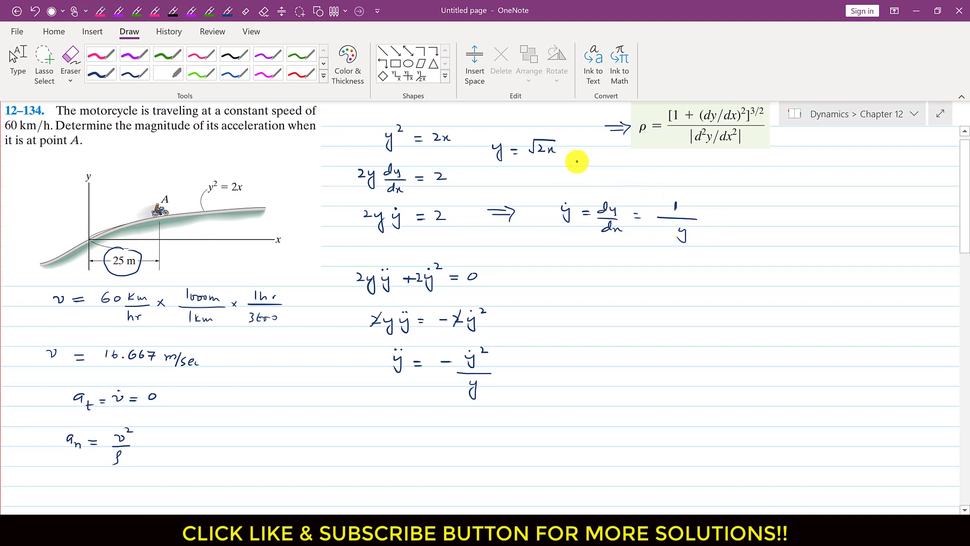
{"action": "left_click", "coordinate": [506, 173]}
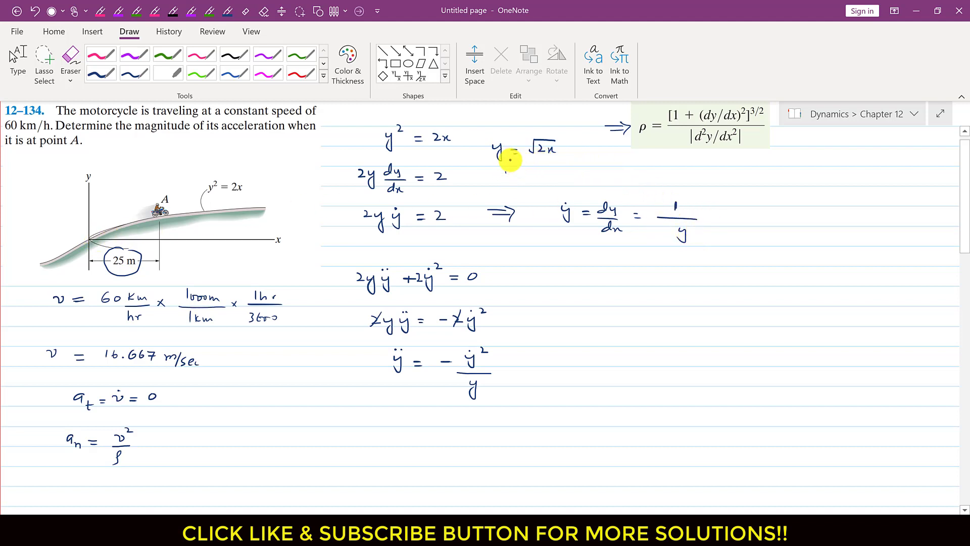
{"action": "mouse_move", "coordinate": [488, 159]}
{"action": "left_mouse_down"}
{"action": "mouse_move", "coordinate": [493, 133]}
{"action": "mouse_move", "coordinate": [569, 141]}
{"action": "mouse_move", "coordinate": [502, 191]}
{"action": "mouse_move", "coordinate": [526, 177]}
{"action": "left_mouse_up"}
{"action": "left_click_drag", "start_coordinate": [513, 183], "coordinate": [600, 185]}
{"action": "mouse_move", "coordinate": [540, 174]}
{"action": "left_mouse_down"}
{"action": "mouse_move", "coordinate": [547, 185]}
{"action": "mouse_move", "coordinate": [554, 164]}
{"action": "mouse_move", "coordinate": [604, 168]}
{"action": "left_mouse_up"}
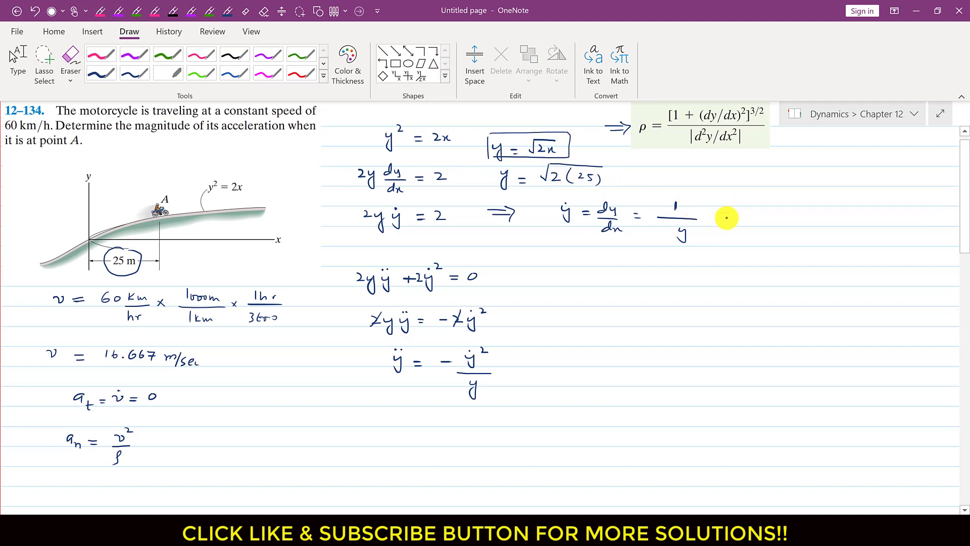
Step: Extend 1/y to = 1/√50 and start ẏ on the line below
{"action": "mouse_move", "coordinate": [754, 203]}
{"action": "left_mouse_down"}
{"action": "mouse_move", "coordinate": [779, 215]}
{"action": "mouse_move", "coordinate": [748, 233]}
{"action": "mouse_move", "coordinate": [779, 222]}
{"action": "left_mouse_up"}
{"action": "left_click", "coordinate": [754, 230]}
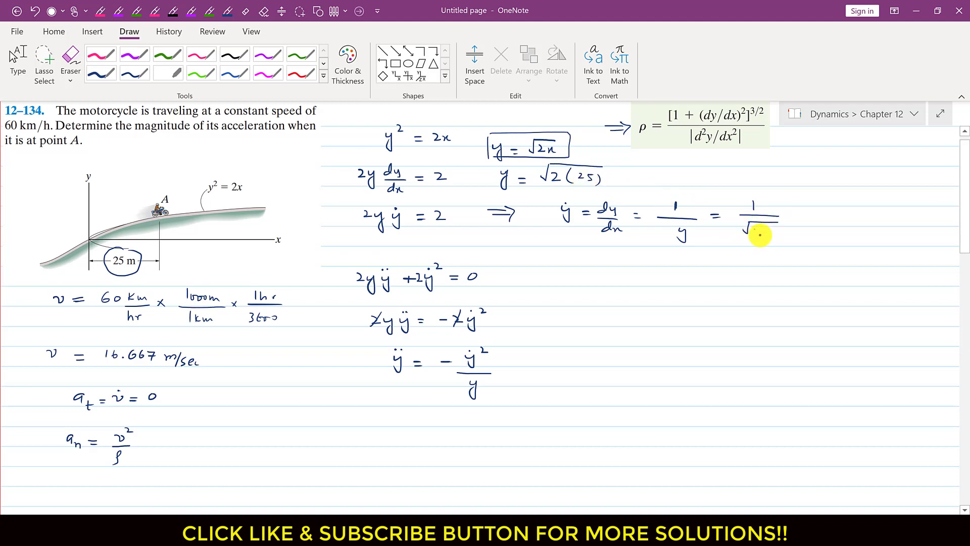
{"action": "left_click_drag", "start_coordinate": [761, 234], "coordinate": [756, 237]}
{"action": "left_click_drag", "start_coordinate": [756, 228], "coordinate": [769, 231]}
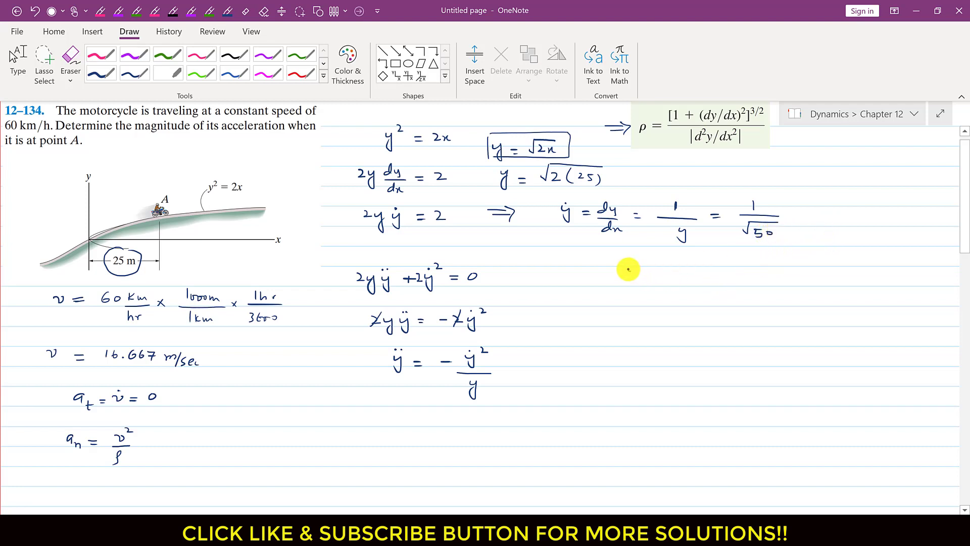
{"action": "left_click_drag", "start_coordinate": [628, 267], "coordinate": [632, 284]}
{"action": "left_click", "coordinate": [634, 259]}
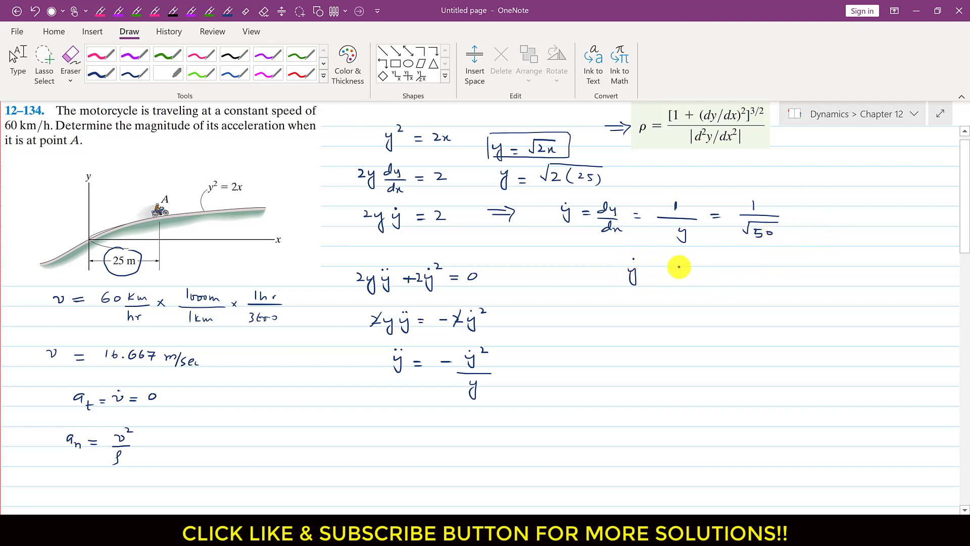
{"action": "key", "text": "alt+Tab"}
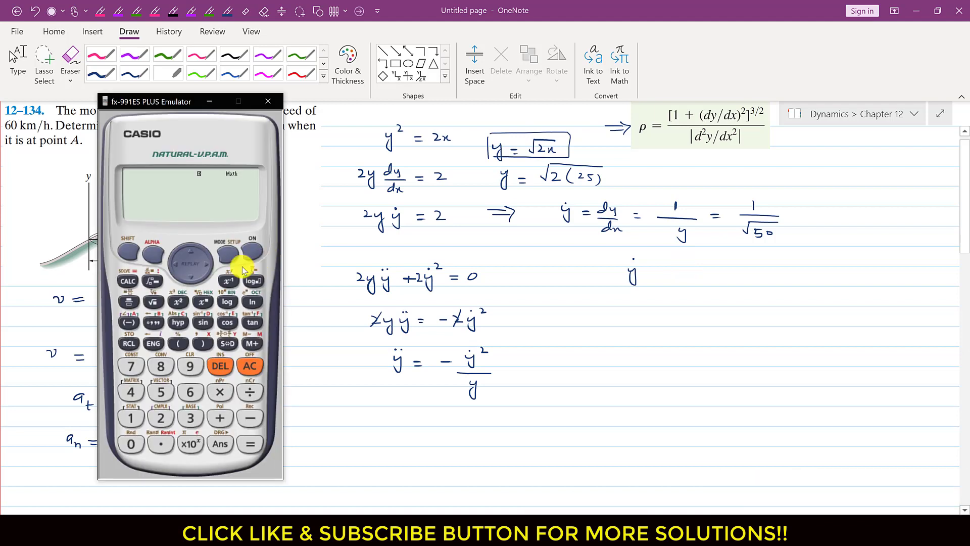
Step: Evaluate 1/√50 on the emulator and convert it to the decimal 0.1414213562
{"action": "left_click", "coordinate": [129, 302]}
{"action": "left_click", "coordinate": [131, 418]}
{"action": "left_click", "coordinate": [190, 277]}
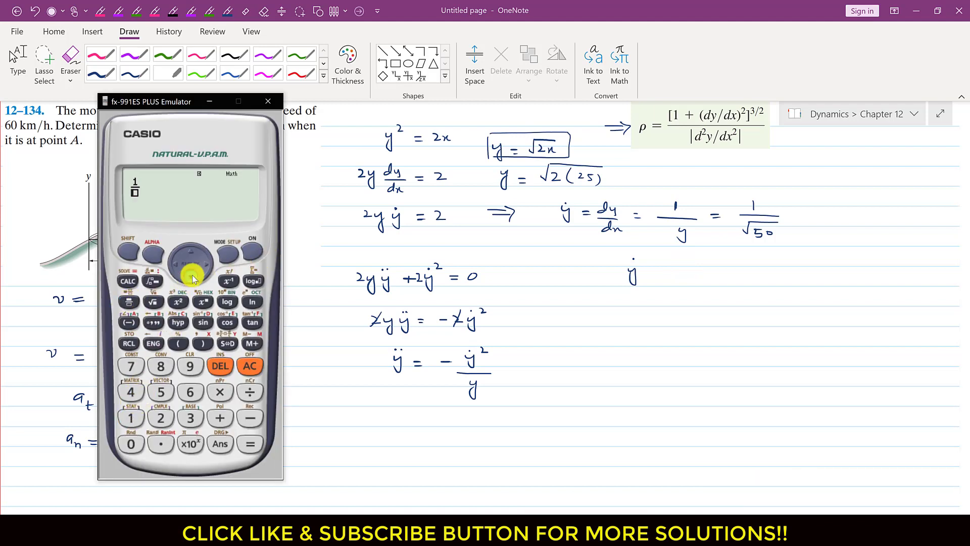
{"action": "left_click", "coordinate": [153, 301]}
{"action": "left_click", "coordinate": [160, 391]}
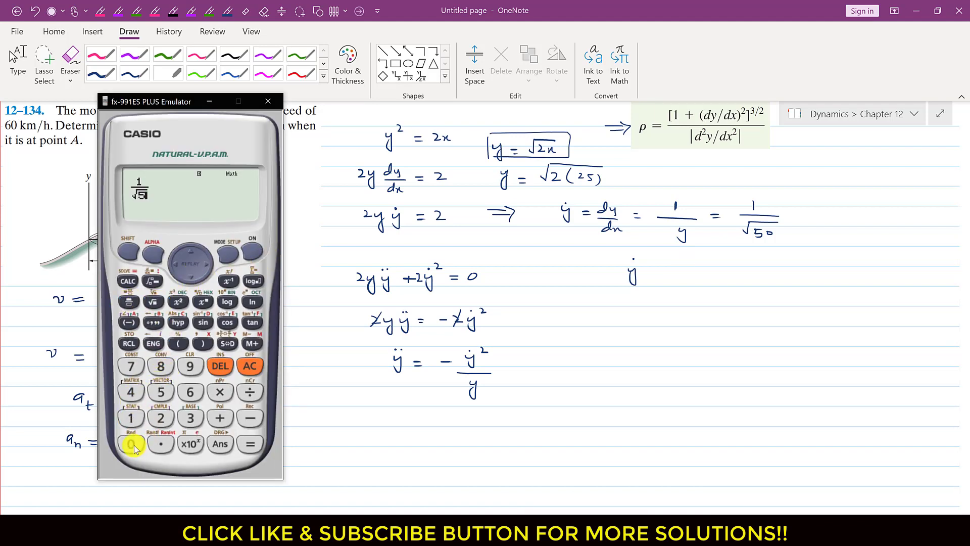
{"action": "left_click", "coordinate": [231, 348]}
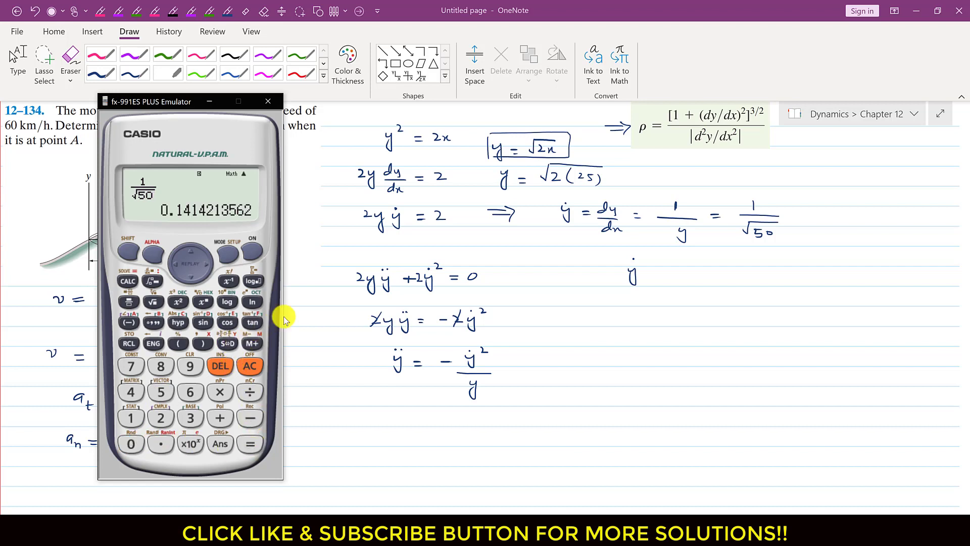
{"action": "left_click", "coordinate": [283, 316]}
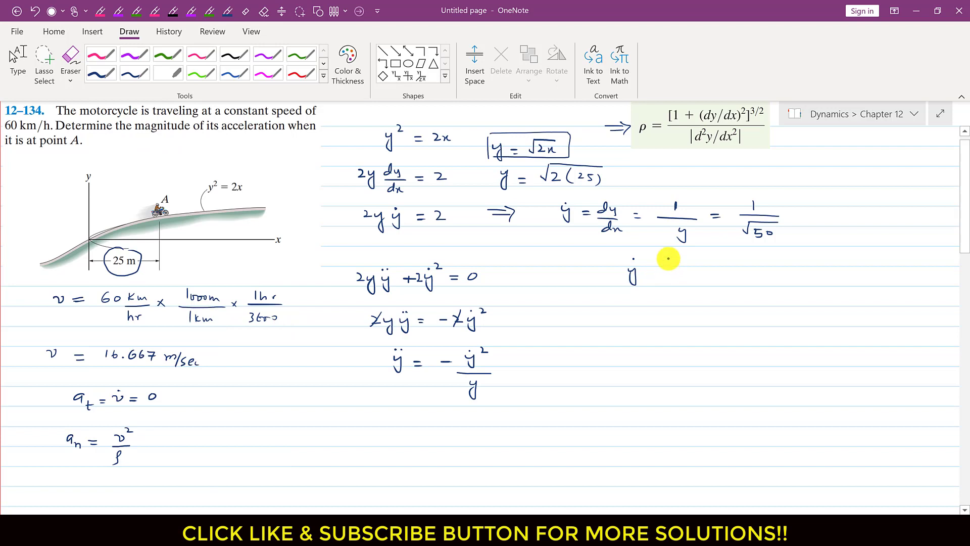
Step: Write ẏ = 0.141 @ x = 25m after the ẏ
{"action": "key", "text": "Escape"}
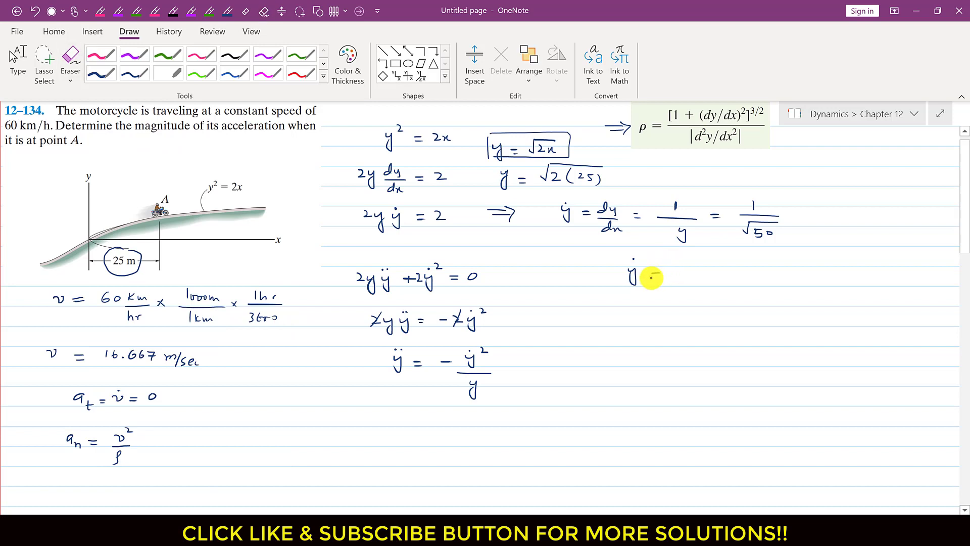
{"action": "left_click_drag", "start_coordinate": [650, 279], "coordinate": [661, 279]}
{"action": "left_click_drag", "start_coordinate": [678, 273], "coordinate": [709, 279]}
{"action": "left_click", "coordinate": [684, 278]}
{"action": "left_click_drag", "start_coordinate": [786, 272], "coordinate": [827, 272]}
{"action": "left_click_drag", "start_coordinate": [817, 277], "coordinate": [866, 277]}
{"action": "left_click", "coordinate": [876, 277]}
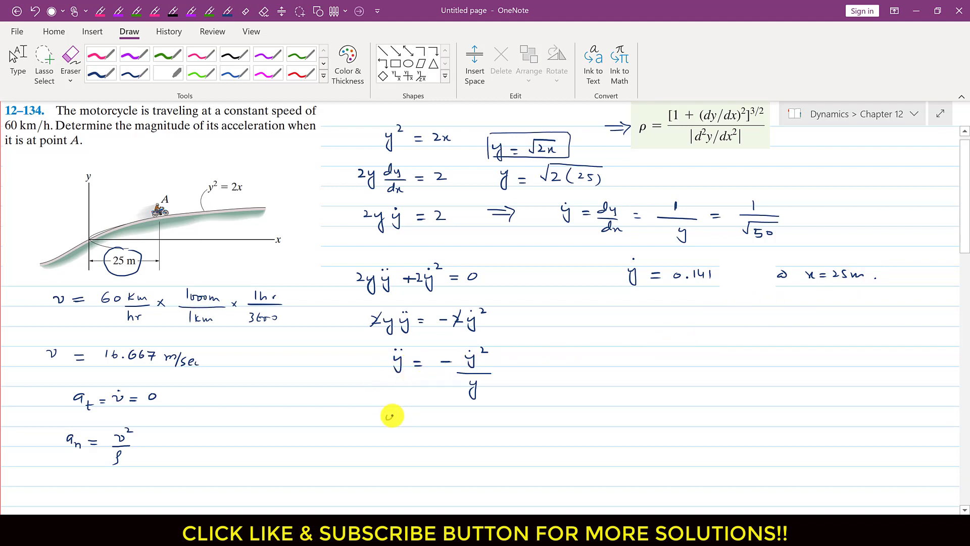
Step: Write ÿ = −(0.141)²/√50 beneath the ÿ formula
{"action": "left_click_drag", "start_coordinate": [392, 416], "coordinate": [390, 429]}
{"action": "left_click", "coordinate": [387, 407]}
{"action": "left_click", "coordinate": [393, 407]}
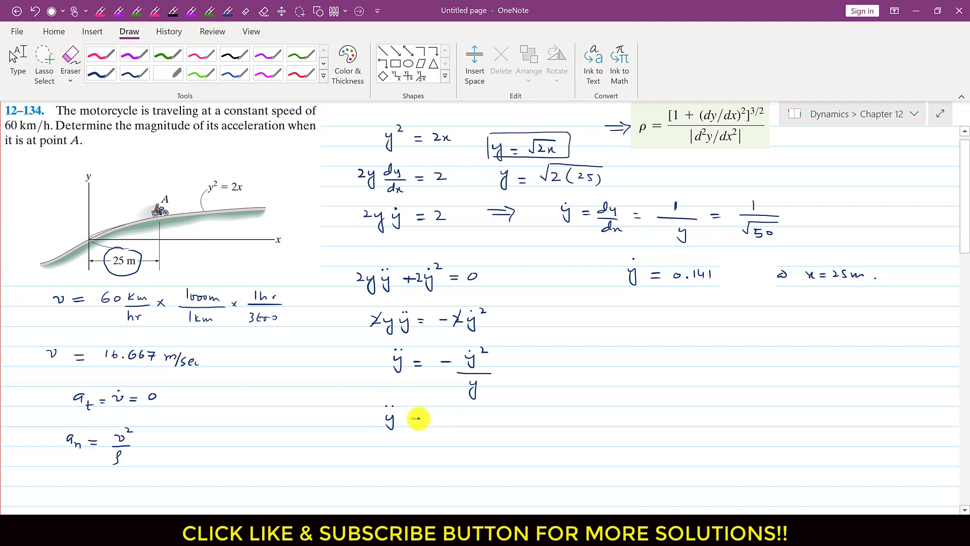
{"action": "left_click_drag", "start_coordinate": [432, 418], "coordinate": [457, 426]}
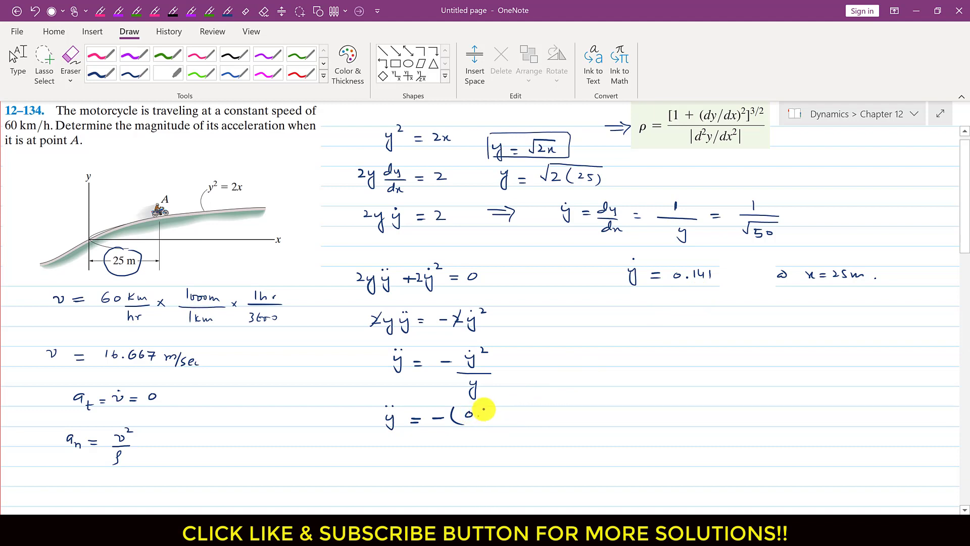
{"action": "mouse_move", "coordinate": [506, 403]}
{"action": "left_mouse_down"}
{"action": "mouse_move", "coordinate": [507, 420]}
{"action": "mouse_move", "coordinate": [519, 404]}
{"action": "left_mouse_up"}
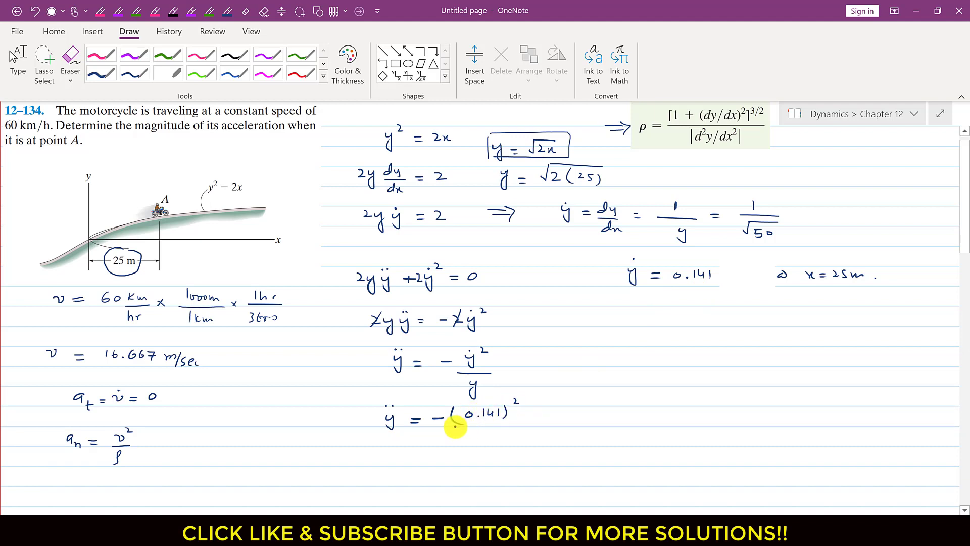
{"action": "left_click_drag", "start_coordinate": [437, 428], "coordinate": [515, 429]}
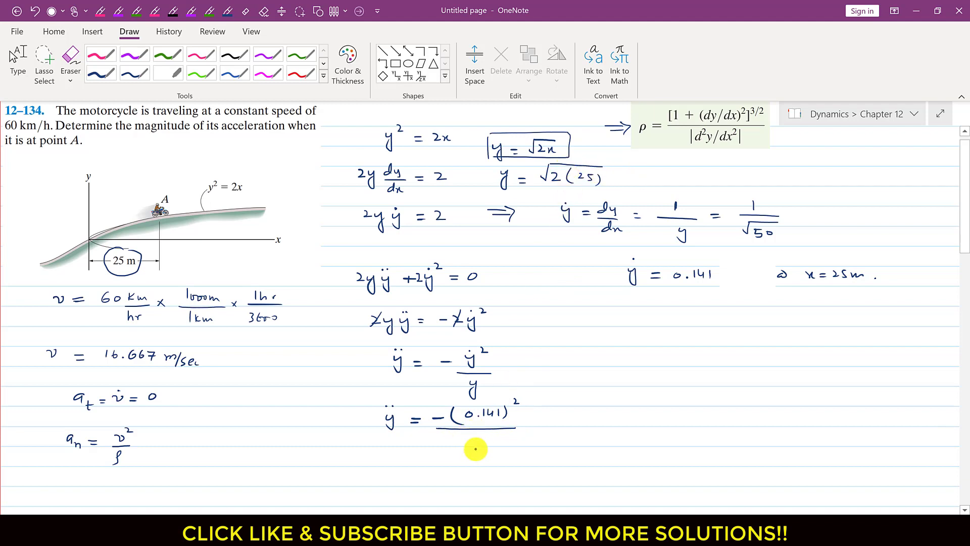
{"action": "mouse_move", "coordinate": [470, 445]}
{"action": "left_mouse_down"}
{"action": "mouse_move", "coordinate": [480, 445]}
{"action": "mouse_move", "coordinate": [463, 438]}
{"action": "mouse_move", "coordinate": [487, 438]}
{"action": "left_mouse_up"}
Step: Compute −0.141²/√50 on the emulator, getting −2.811597983×10⁻³
{"action": "left_click", "coordinate": [379, 530]}
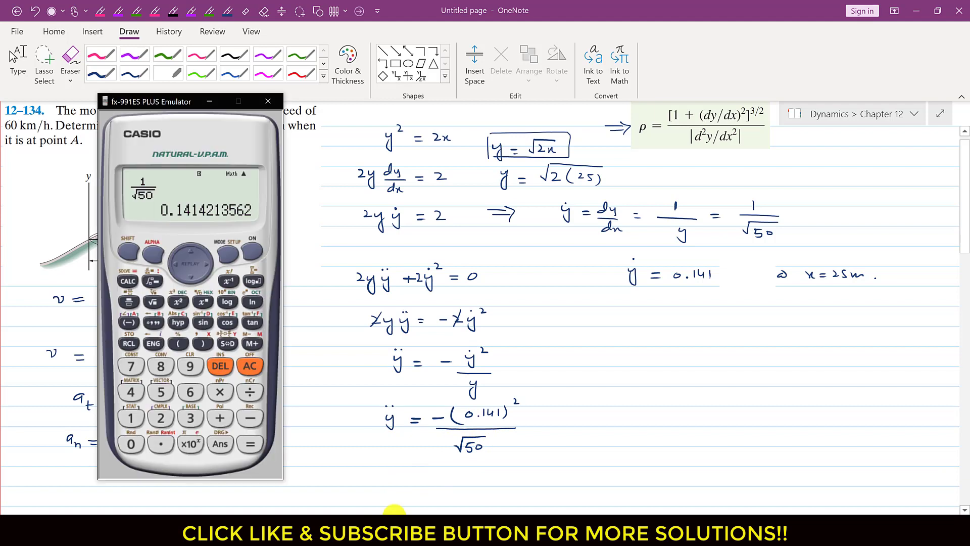
{"action": "left_click", "coordinate": [252, 366]}
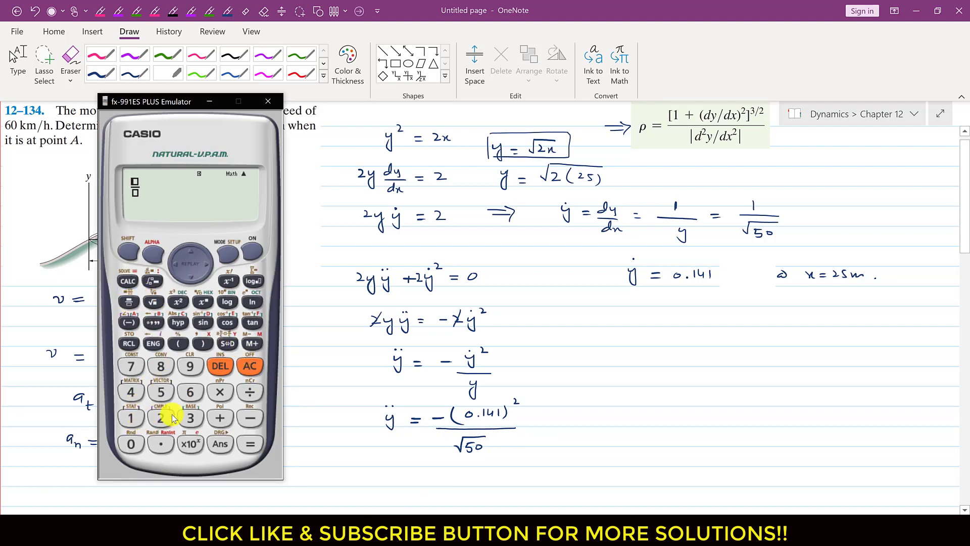
{"action": "left_click", "coordinate": [250, 418]}
{"action": "left_click", "coordinate": [131, 443]}
{"action": "left_click", "coordinate": [161, 444]}
{"action": "left_click", "coordinate": [131, 418]}
{"action": "left_click", "coordinate": [131, 392]}
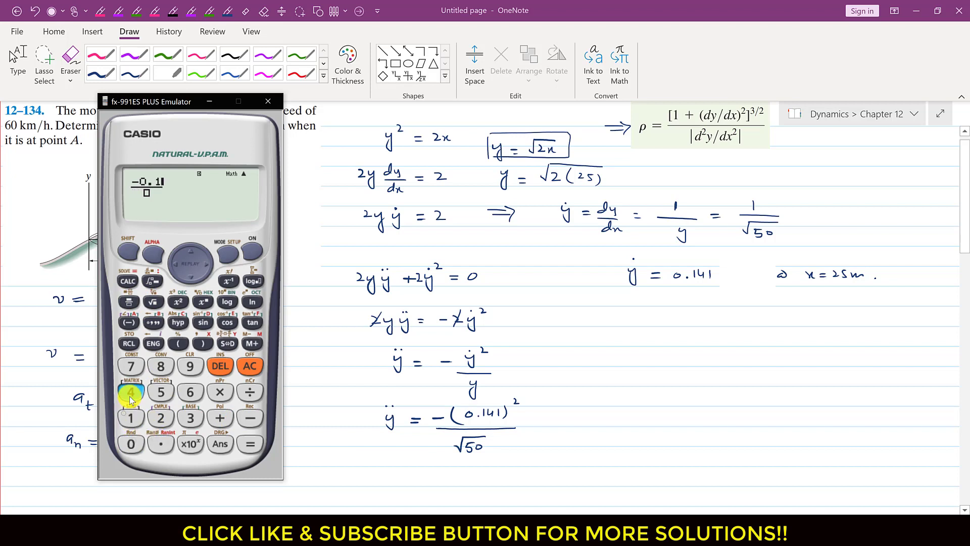
{"action": "left_click", "coordinate": [130, 418]}
{"action": "left_click", "coordinate": [178, 302]}
{"action": "left_click", "coordinate": [191, 277]}
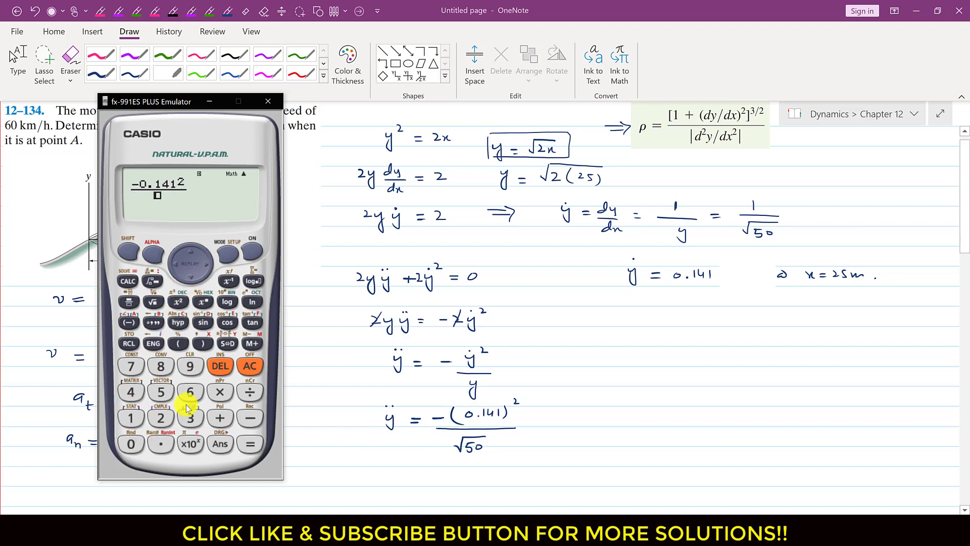
{"action": "left_click", "coordinate": [153, 301]}
{"action": "left_click", "coordinate": [161, 392]}
{"action": "left_click", "coordinate": [131, 444]}
{"action": "left_click", "coordinate": [250, 443]}
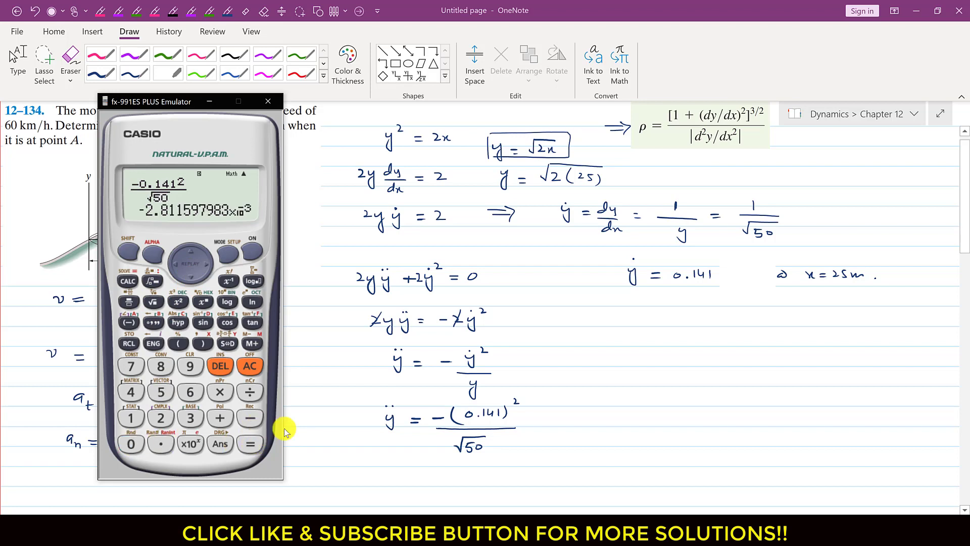
Step: Write = −2.81 × 10 below the ÿ fraction
{"action": "left_click", "coordinate": [284, 429]}
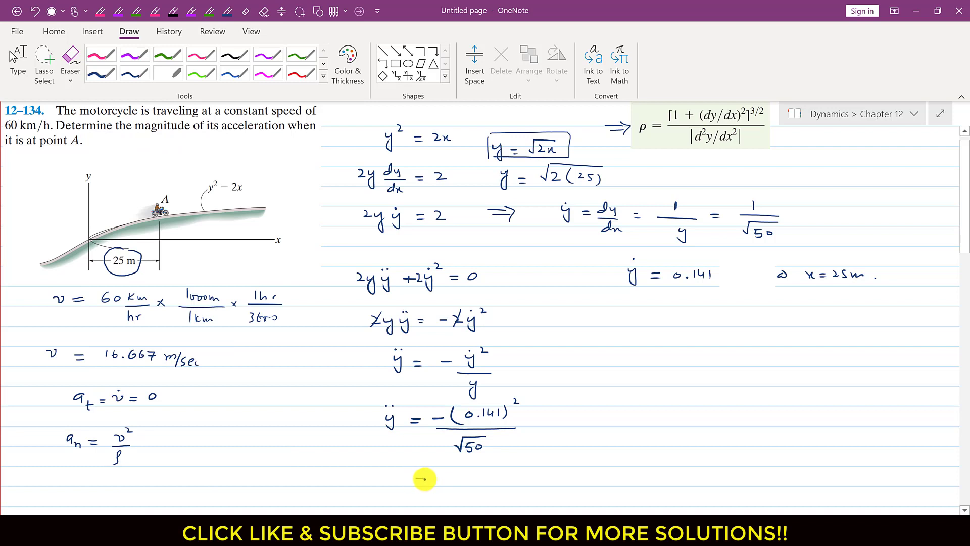
{"action": "left_click_drag", "start_coordinate": [416, 477], "coordinate": [429, 477]}
{"action": "left_click_drag", "start_coordinate": [416, 483], "coordinate": [474, 480]}
{"action": "left_click", "coordinate": [466, 483]}
{"action": "mouse_move", "coordinate": [483, 475]}
{"action": "left_mouse_down"}
{"action": "mouse_move", "coordinate": [482, 486]}
{"action": "mouse_move", "coordinate": [499, 483]}
{"action": "left_mouse_up"}
{"action": "mouse_move", "coordinate": [498, 475]}
{"action": "left_mouse_down"}
{"action": "mouse_move", "coordinate": [492, 483]}
{"action": "mouse_move", "coordinate": [506, 482]}
{"action": "left_mouse_up"}
{"action": "left_click_drag", "start_coordinate": [512, 476], "coordinate": [512, 477]}
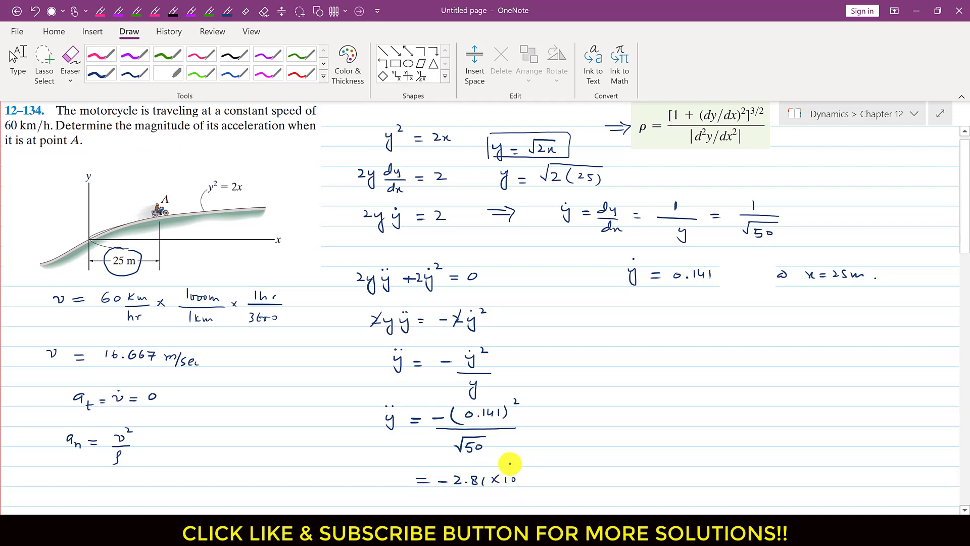